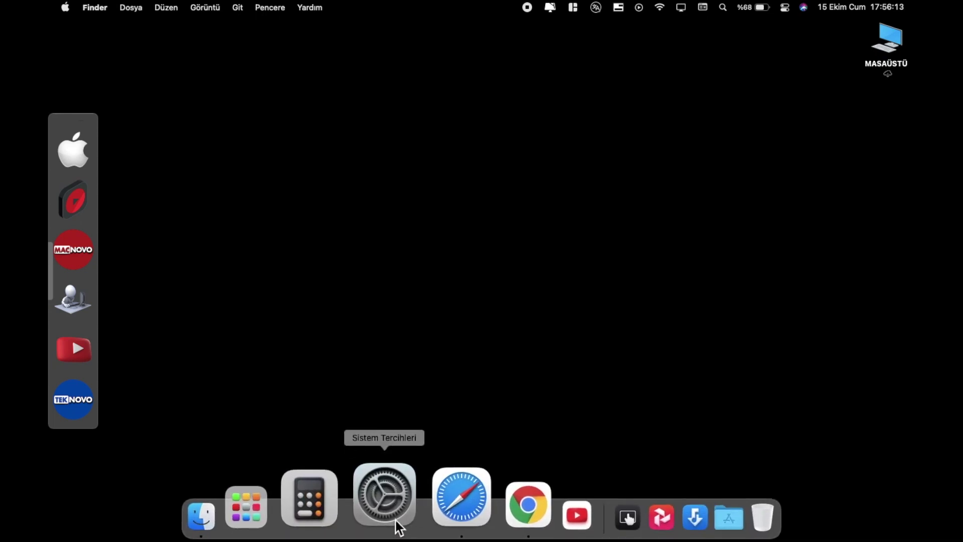
Open the Pil pane of System Preferences and close its window.
right_click(398, 525)
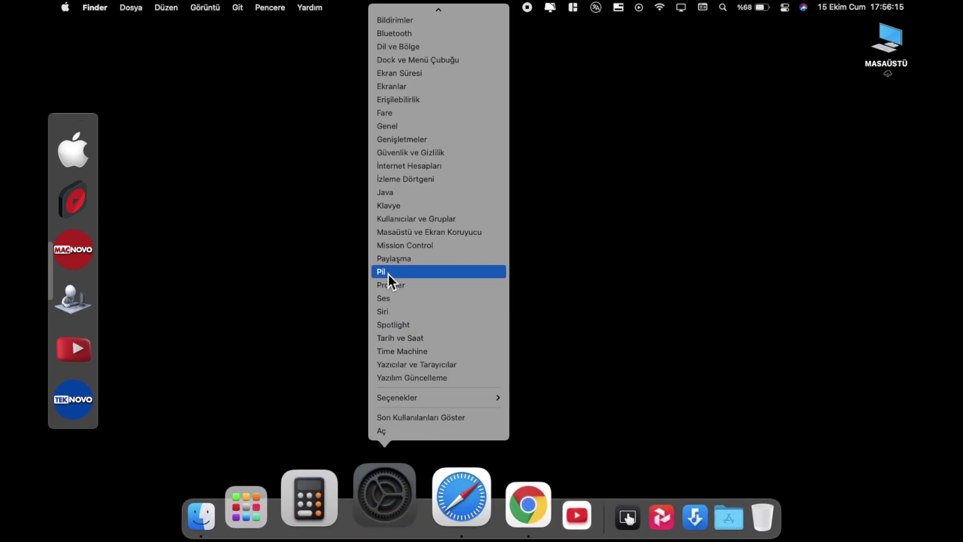
left_click(402, 272)
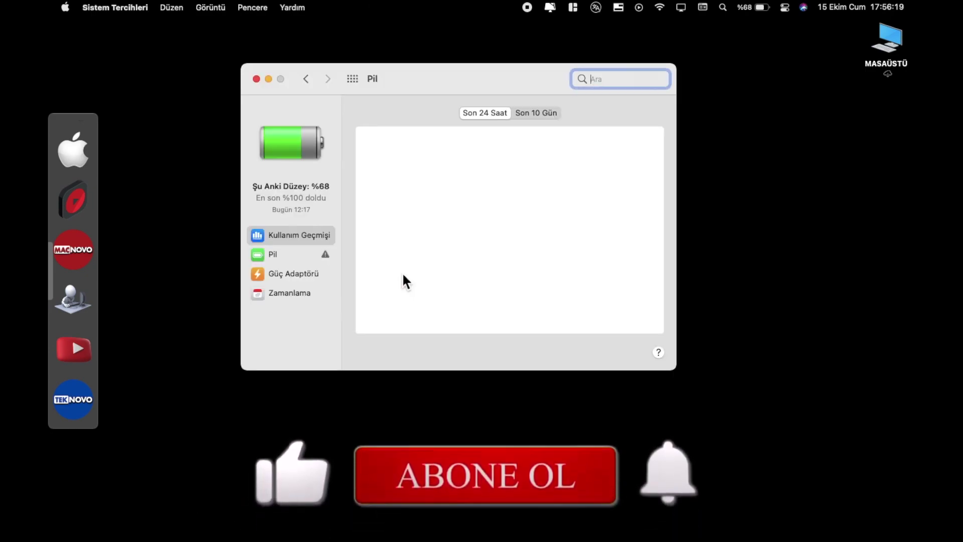
left_click(260, 81)
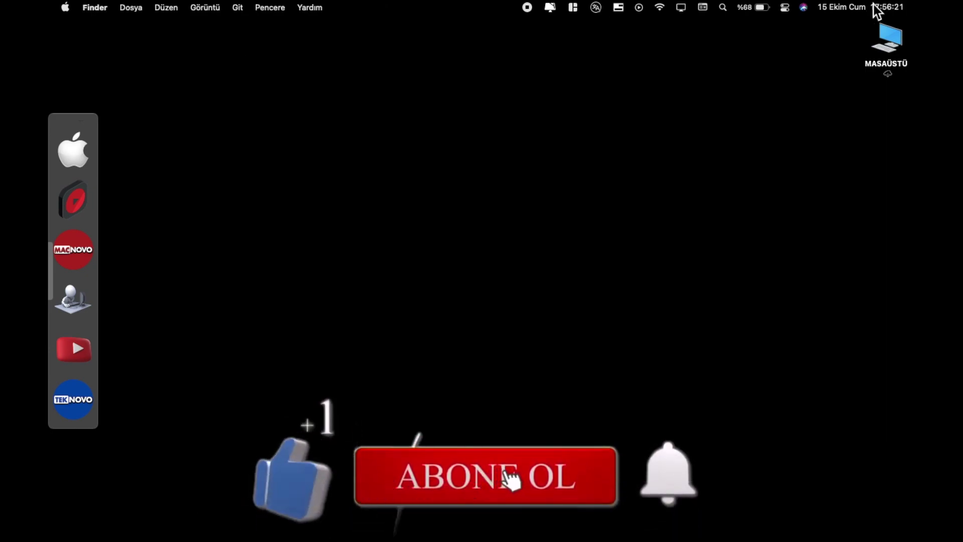
Open the battery preferences and show the Zamanlama (schedule) settings.
left_click(754, 8)
left_click(753, 98)
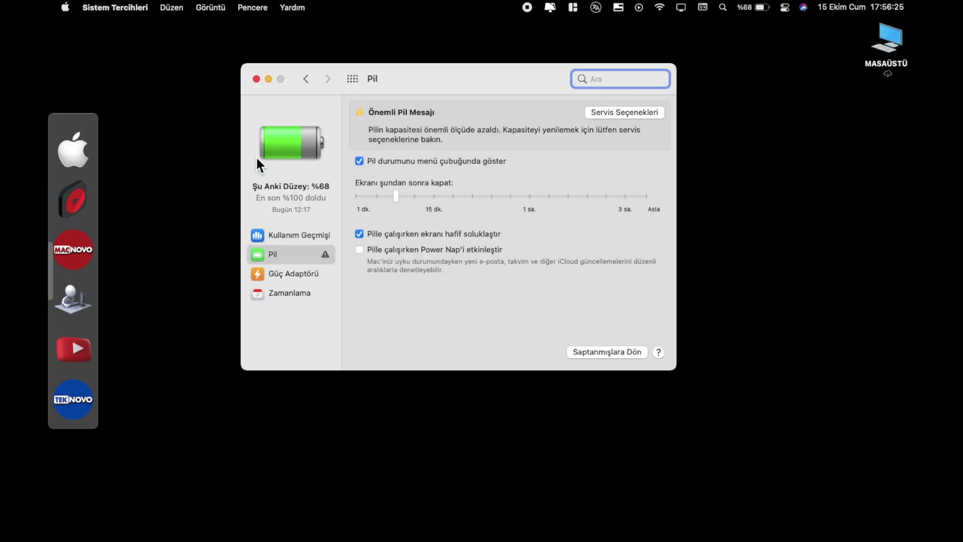
left_click(265, 294)
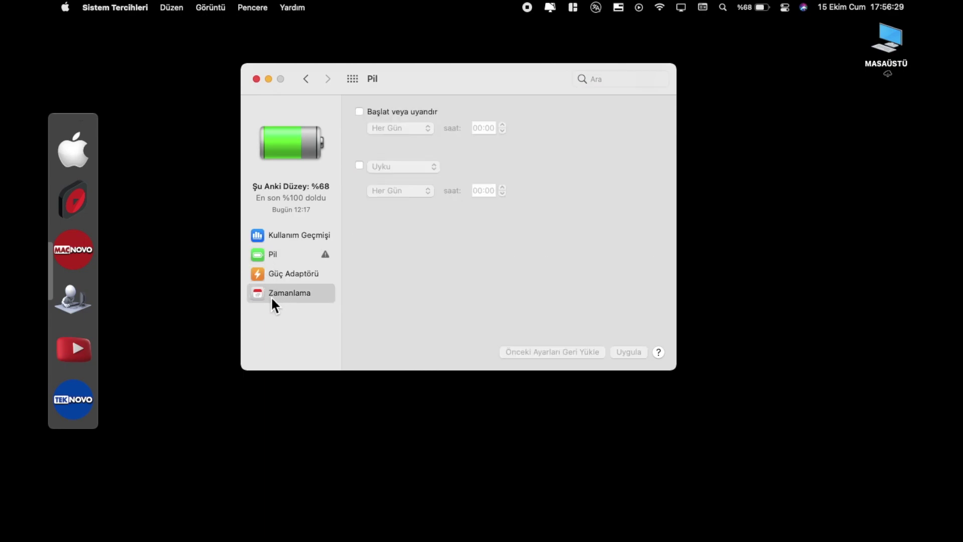
left_click_drag(504, 75, 507, 82)
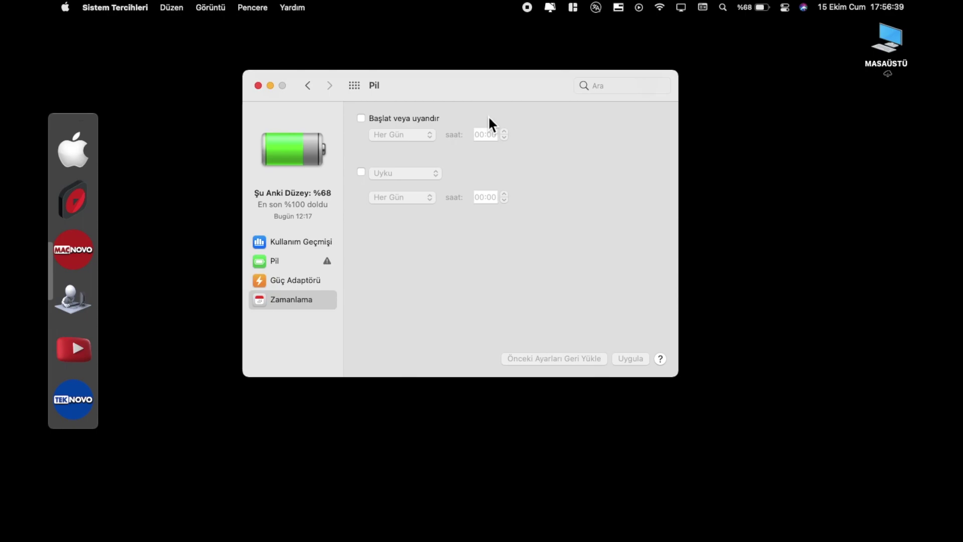
Enable the Başlat veya uyandır schedule and set its day to Perşembe after trying Hafta Sonları and Hafta İçi.
left_click(362, 120)
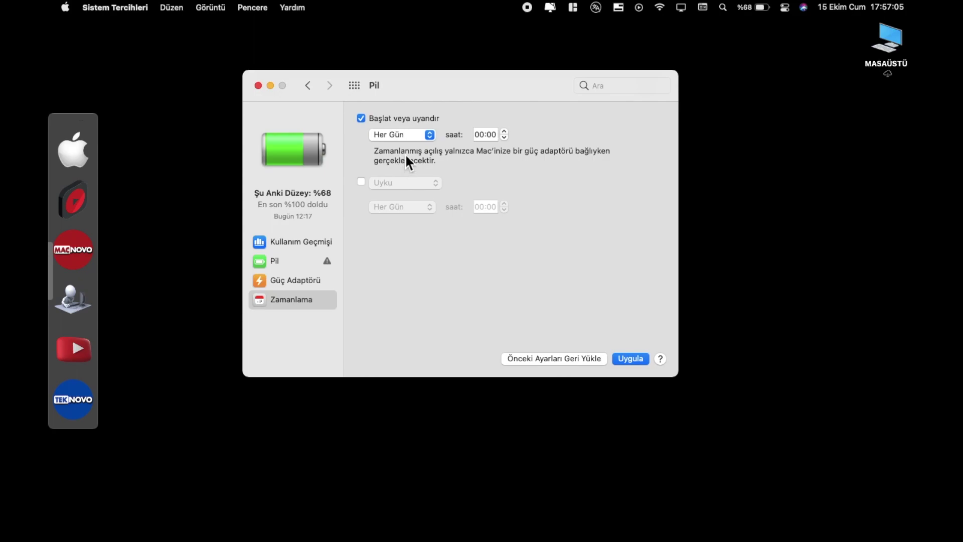
left_click(405, 136)
left_click(399, 138)
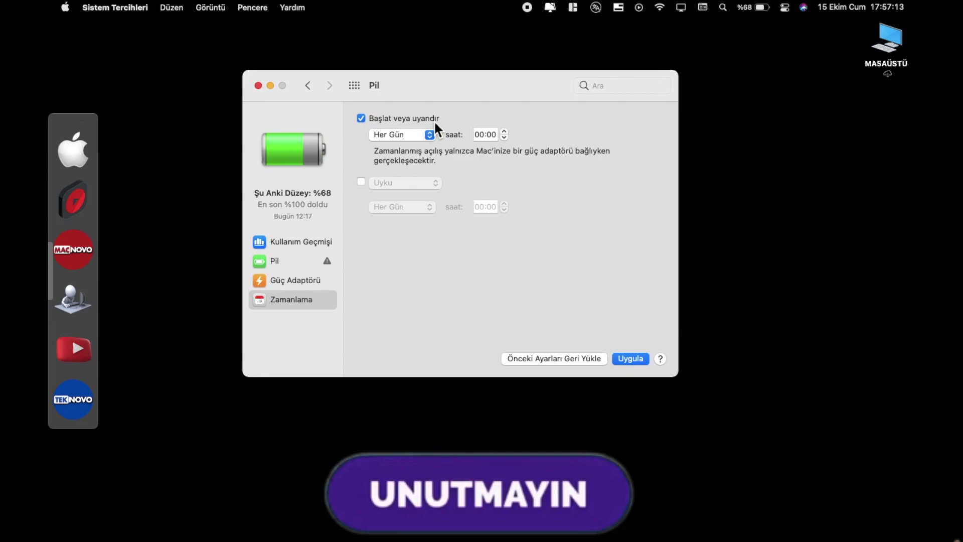
left_click(411, 137)
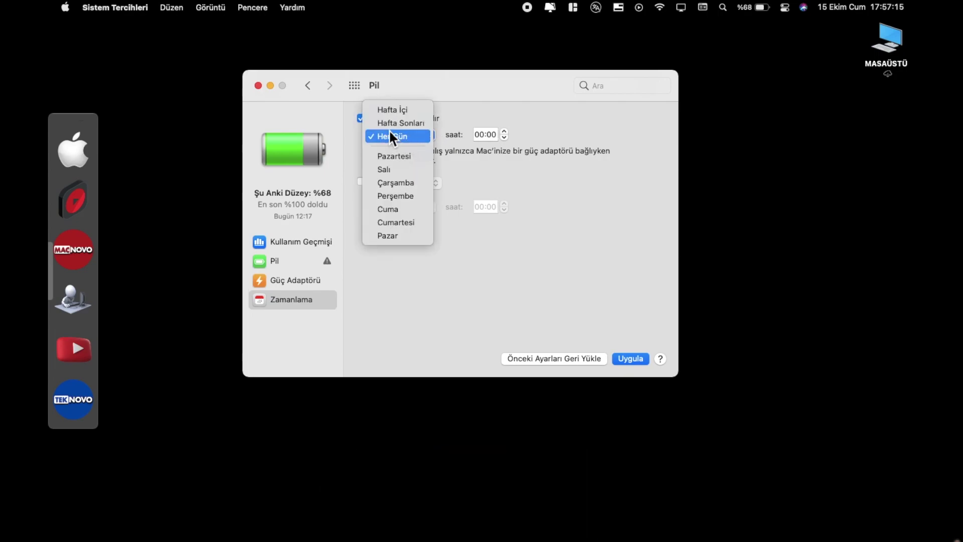
left_click(408, 124)
left_click(398, 136)
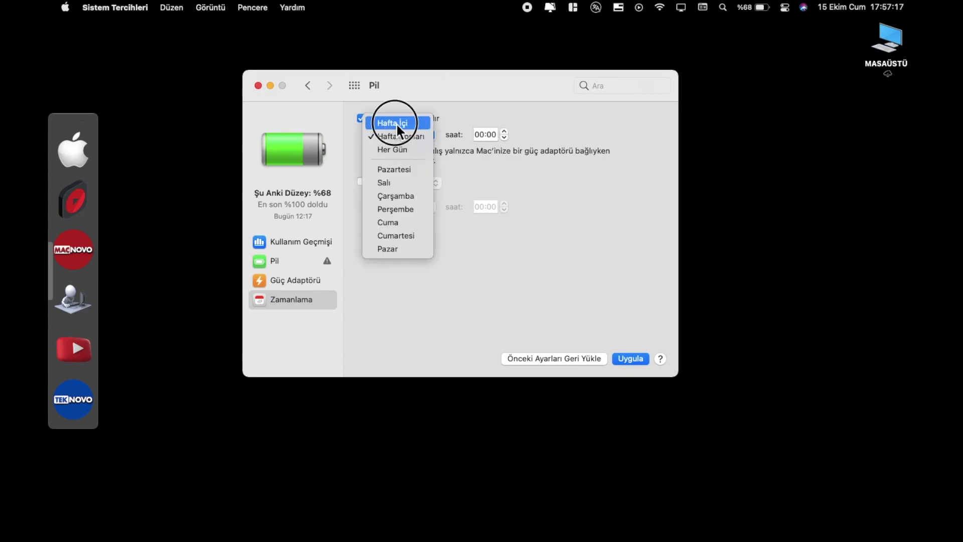
left_click(396, 123)
left_click(398, 134)
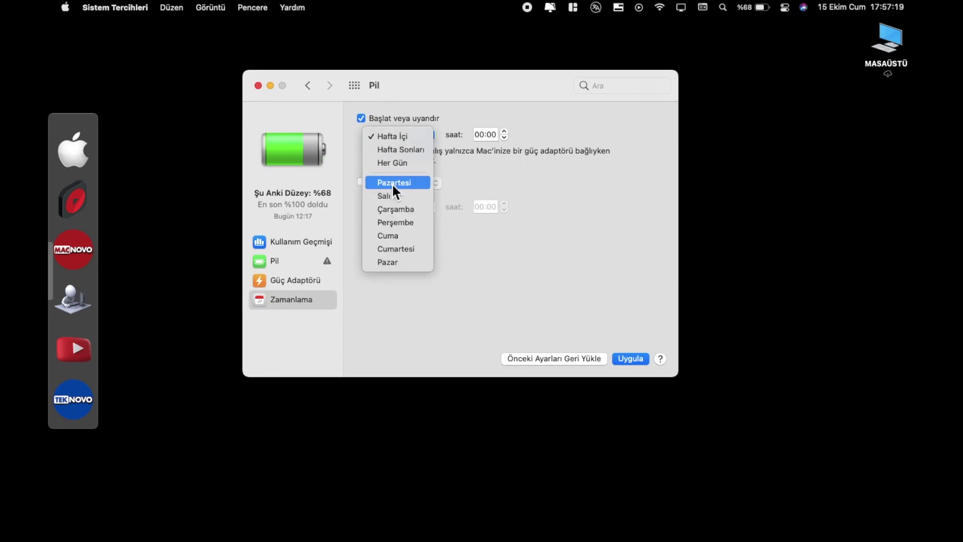
left_click(393, 224)
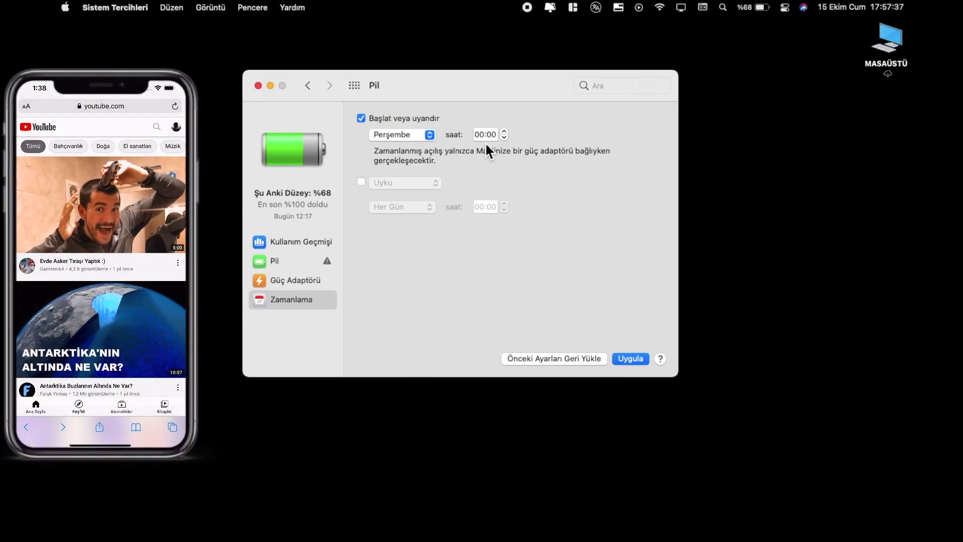
Set the start-up or wake time to 19:30.
left_click(480, 134)
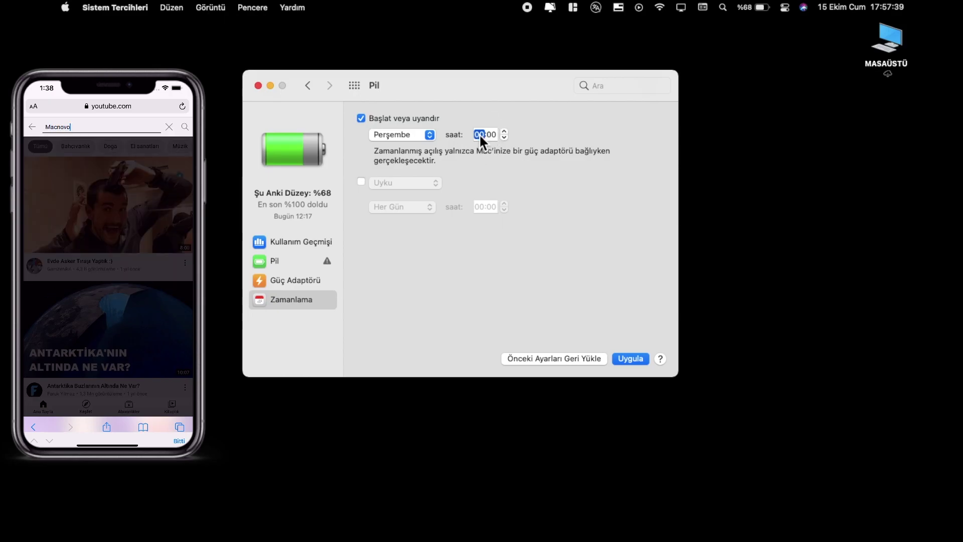
type("19")
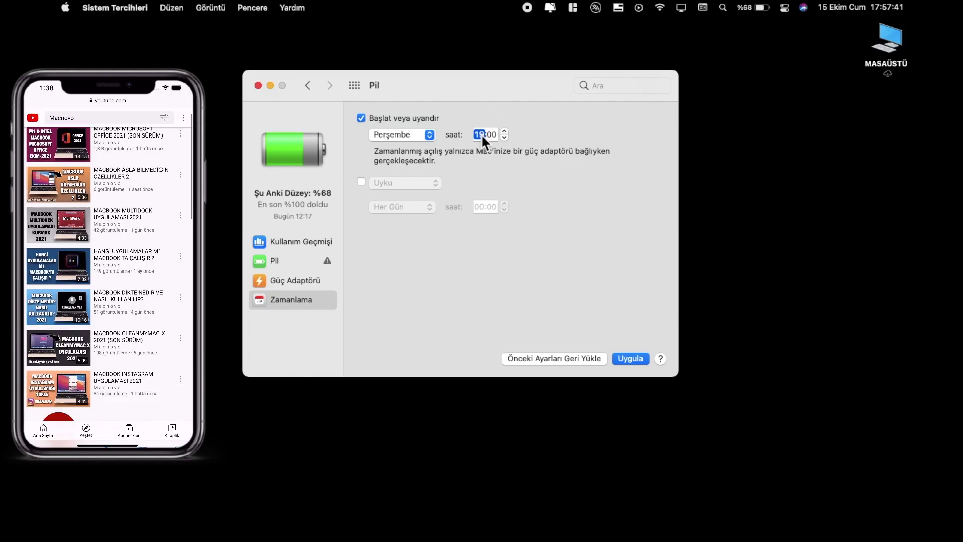
left_click(492, 134)
type("30")
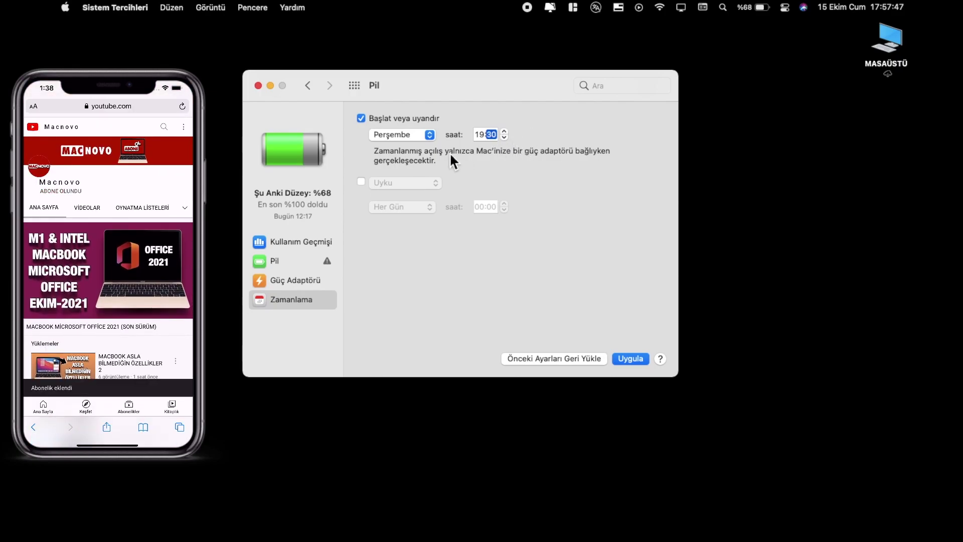
Change the start-up or wake schedule to Hafta İçi at 08:00.
left_click(405, 131)
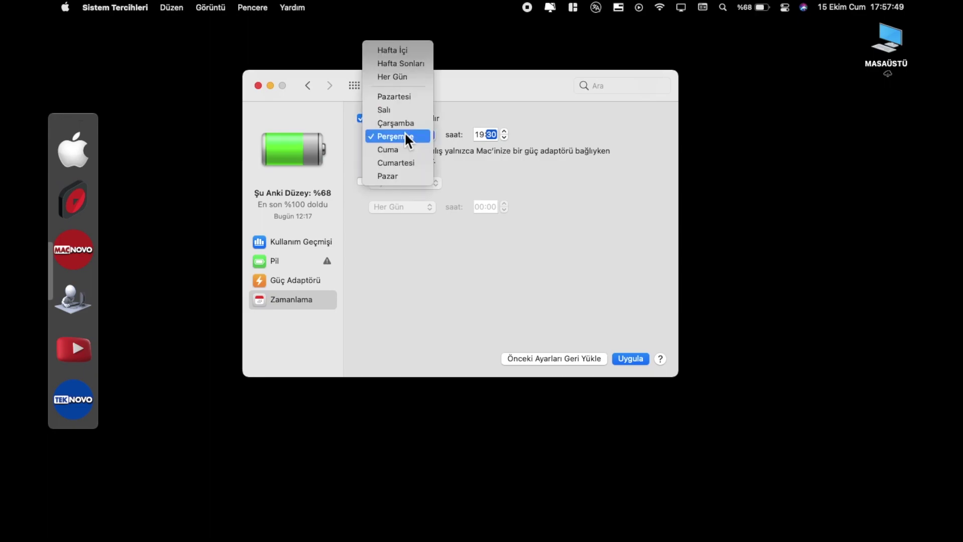
left_click(399, 52)
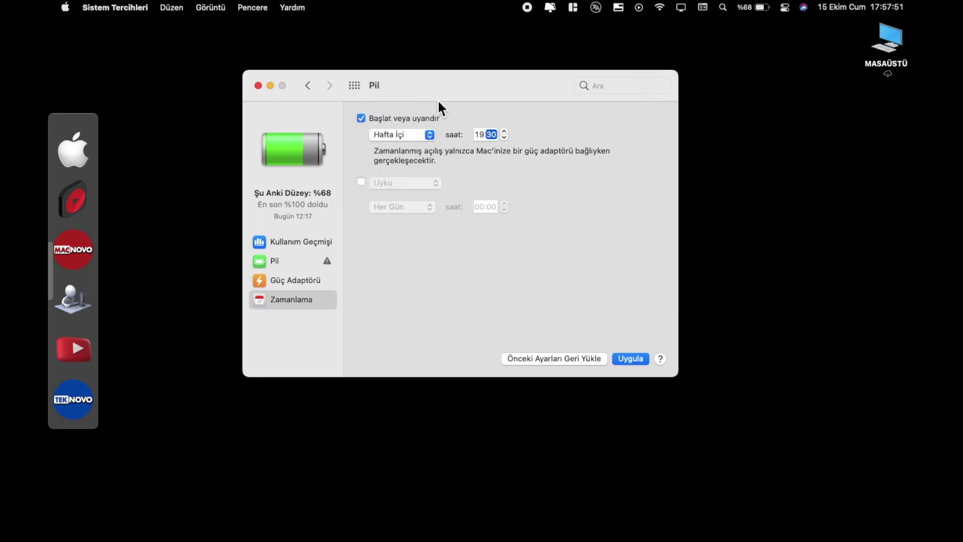
left_click(429, 137)
left_click(429, 136)
left_click(479, 134)
type("08:000")
Turn off the Başlat veya uyandır schedule.
left_click(362, 119)
left_click(361, 119)
left_click(362, 119)
Enable the Uyku schedule and set it to Hafta Sonları at 00:30.
left_click(361, 182)
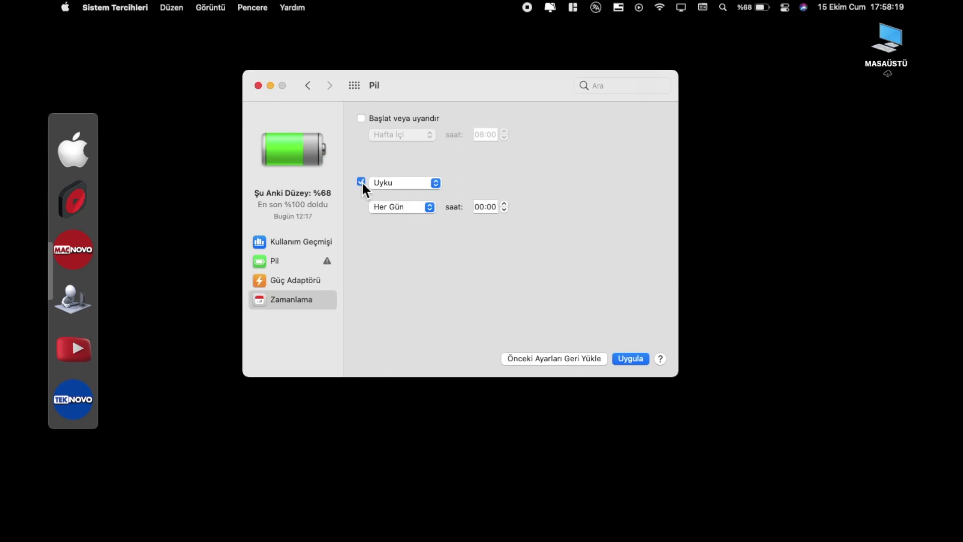
left_click(393, 207)
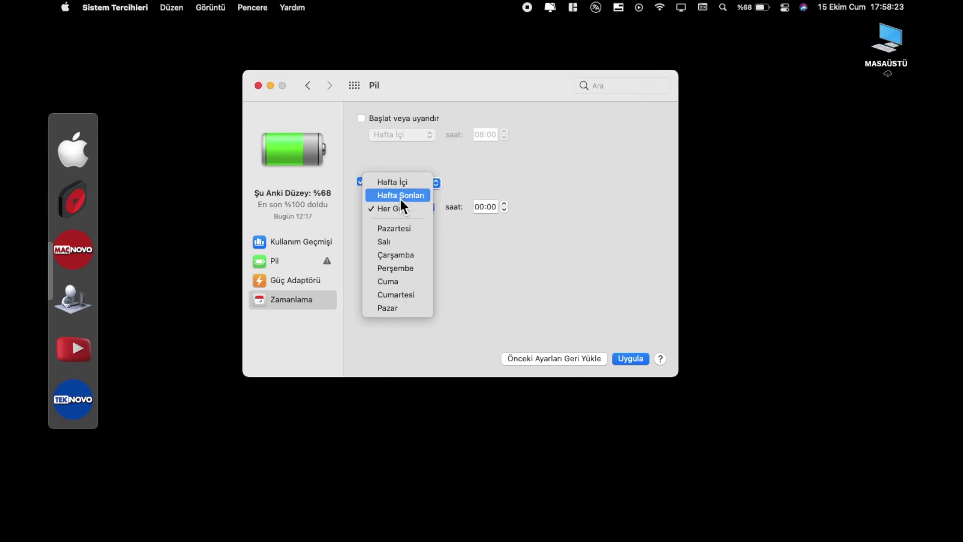
left_click(422, 196)
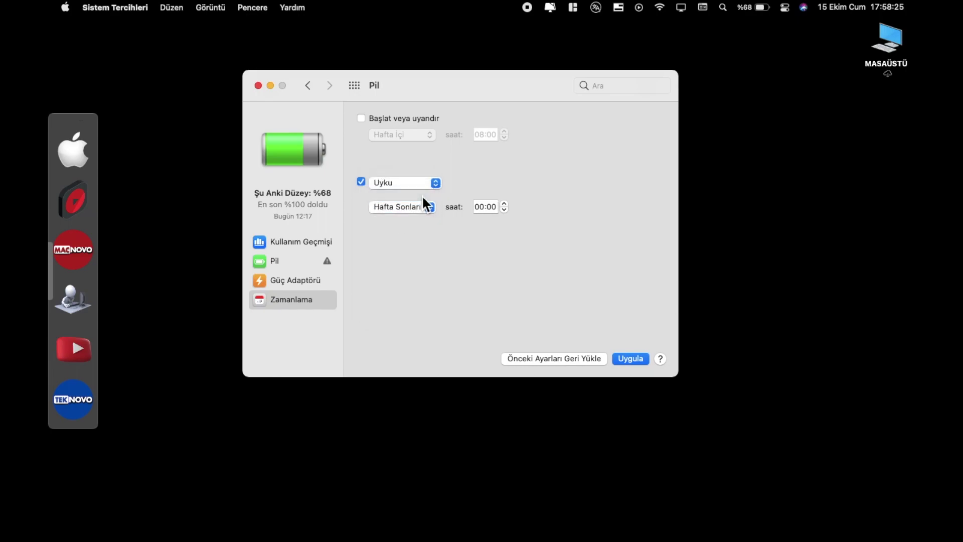
left_click(402, 206)
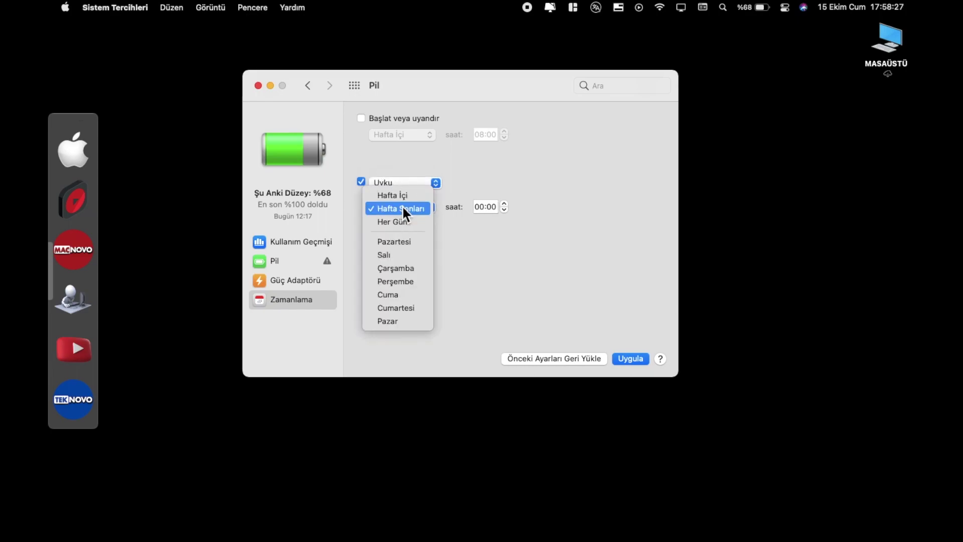
left_click(404, 209)
left_click(481, 211)
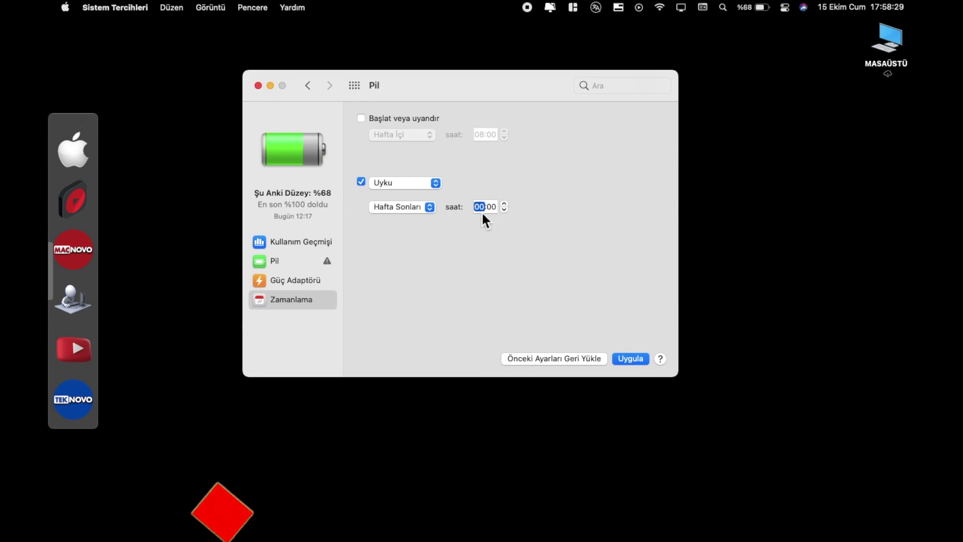
type("0")
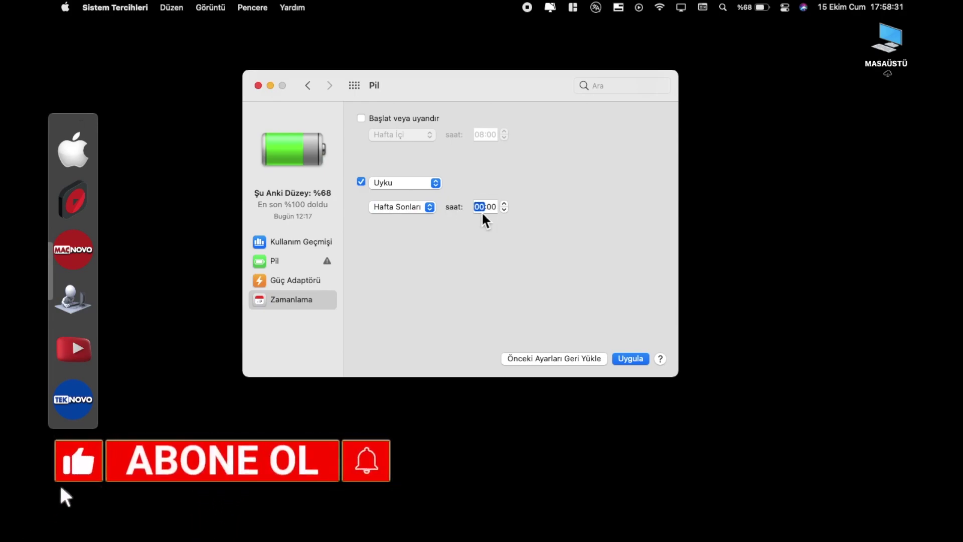
left_click(492, 212)
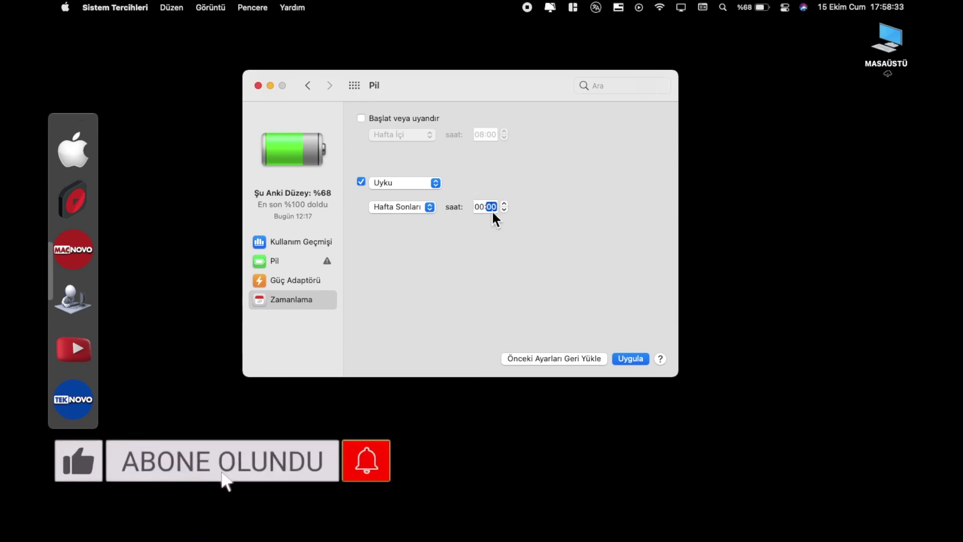
type("30")
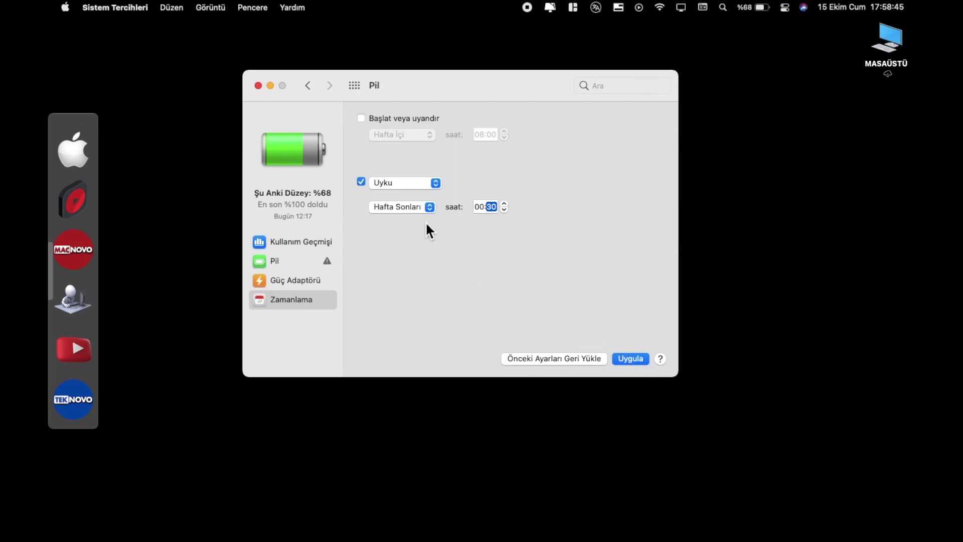
Try Sistemi Kapat and Yeniden Başlat as the action of the second schedule and return it to Uyku.
left_click(416, 184)
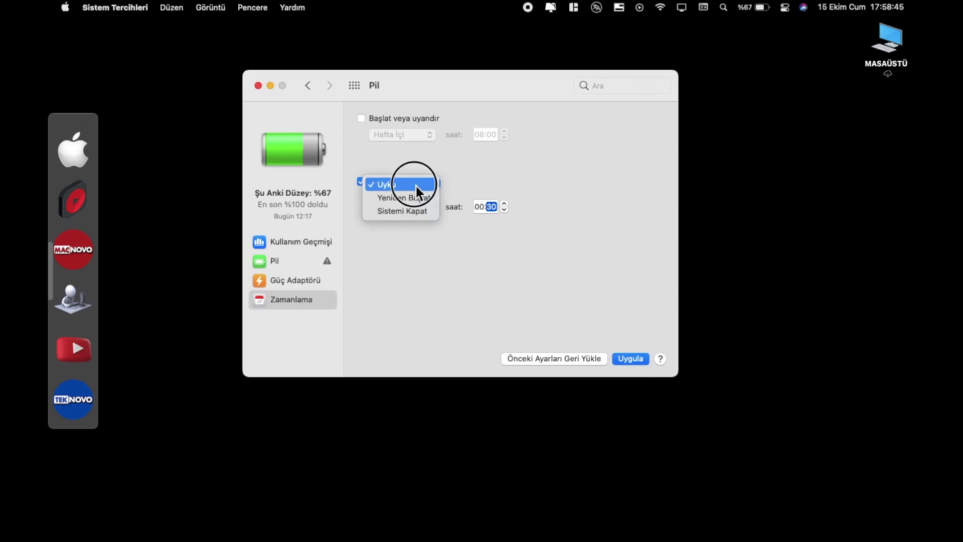
left_click(390, 242)
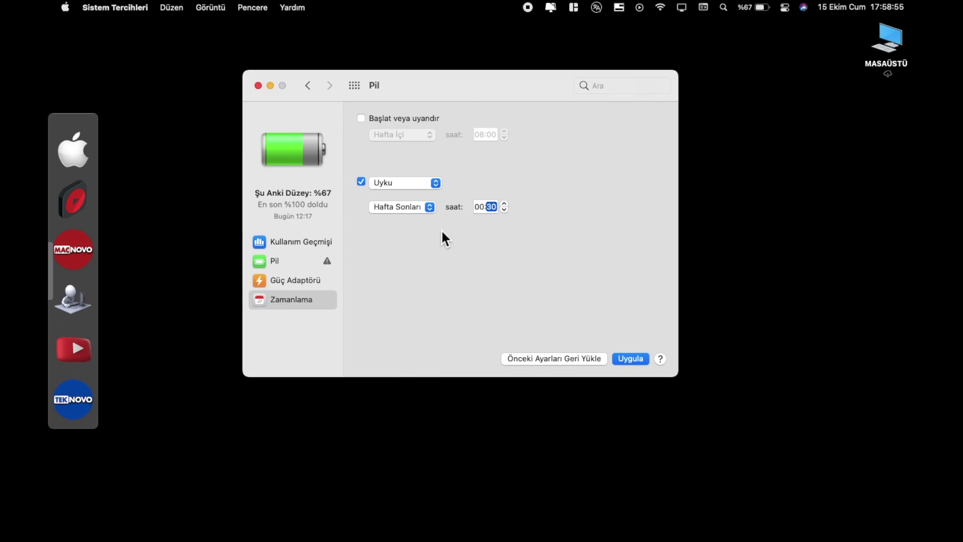
left_click(402, 206)
left_click(400, 181)
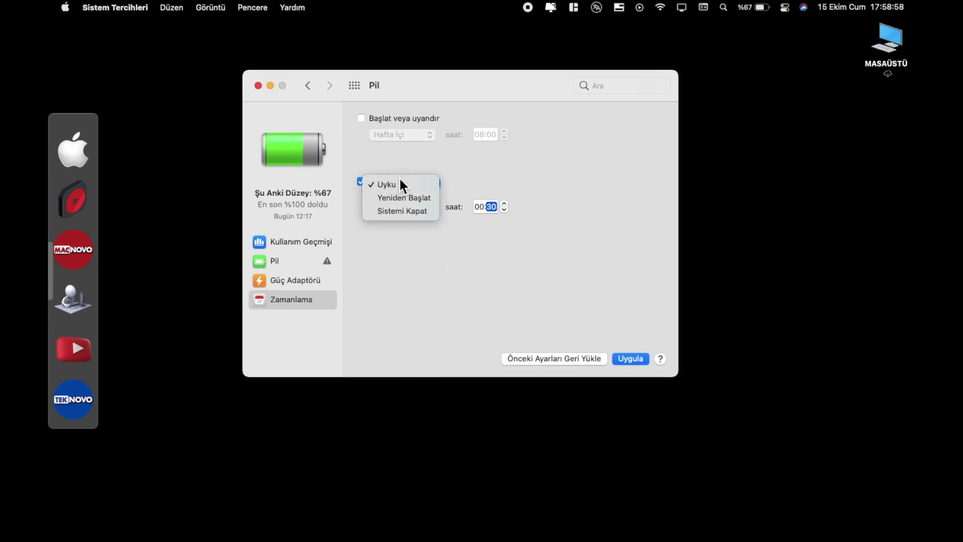
left_click(401, 210)
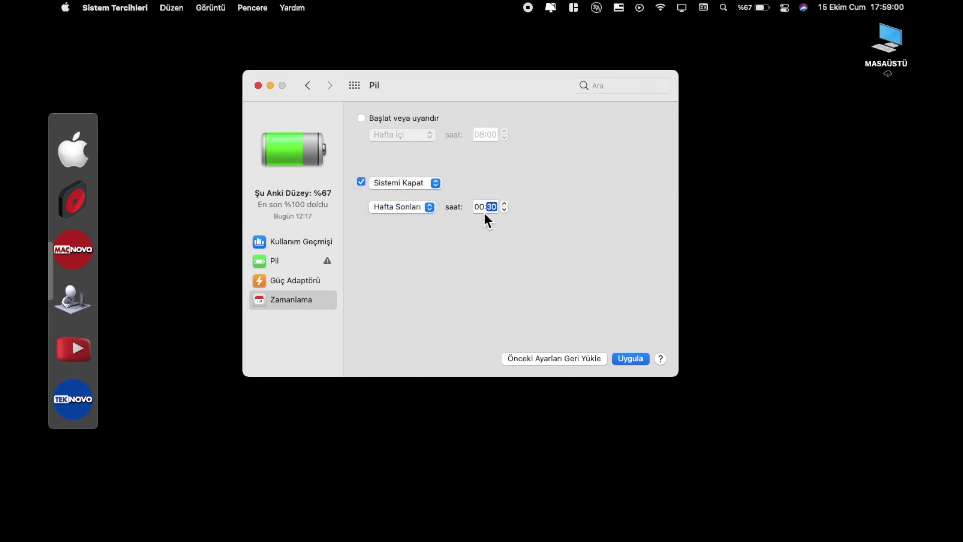
left_click(396, 182)
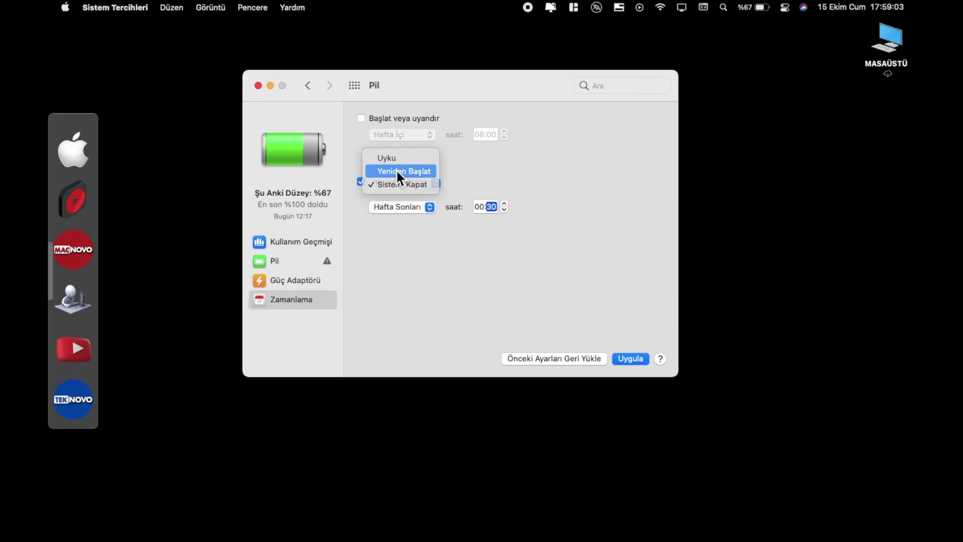
left_click(396, 169)
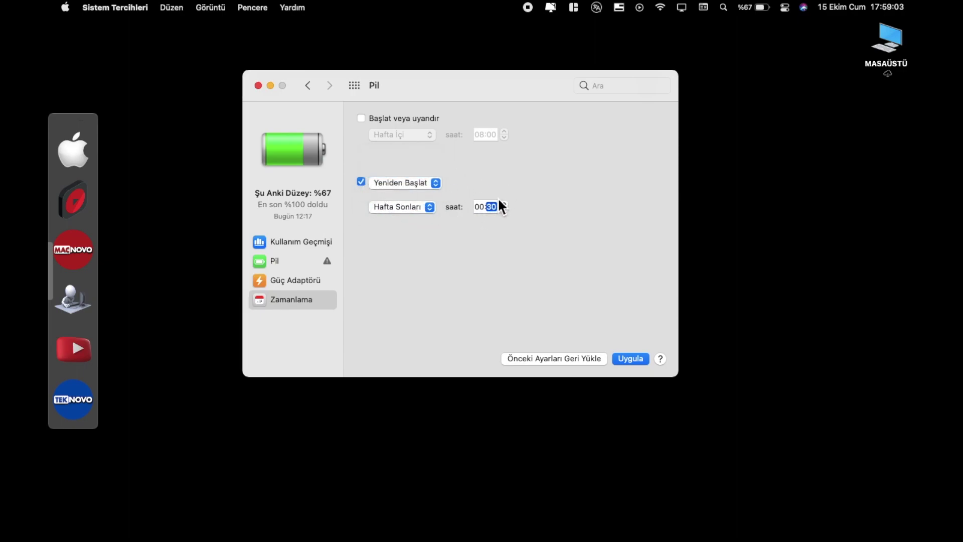
left_click(439, 184)
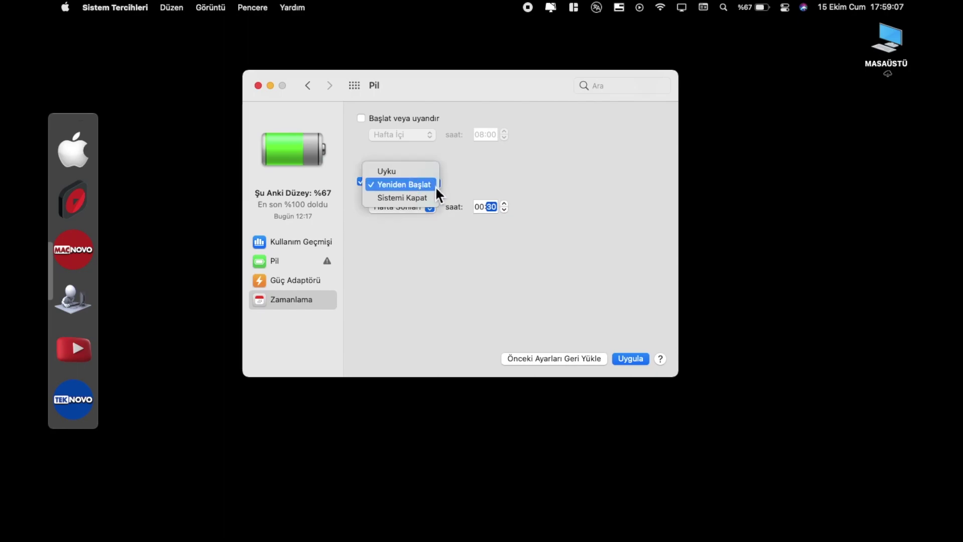
left_click(428, 197)
left_click(411, 183)
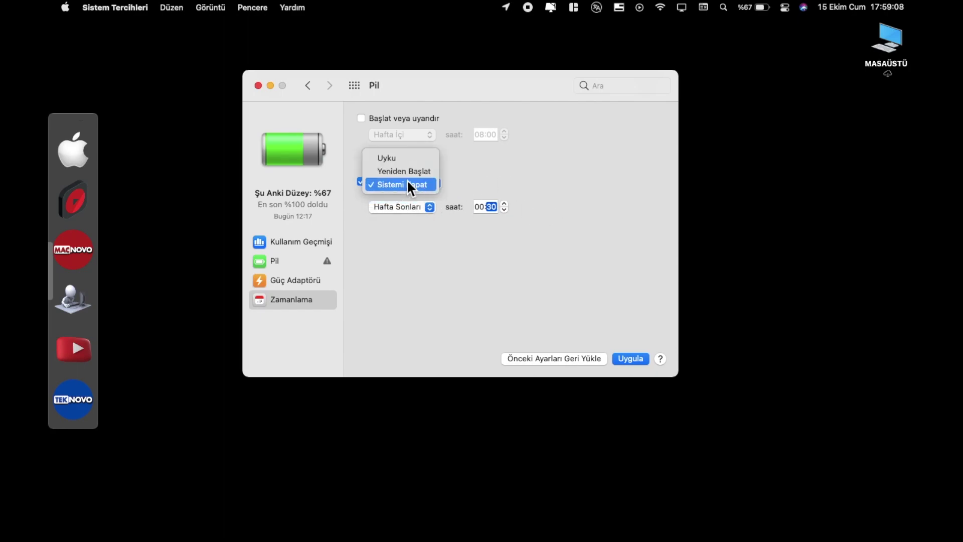
left_click(397, 159)
left_click(410, 182)
left_click(447, 261)
Try other day options for the Uyku schedule, including Her Gün, and set the day to Pazar.
left_click(423, 205)
left_click(414, 194)
left_click(408, 205)
left_click(403, 233)
left_click(402, 206)
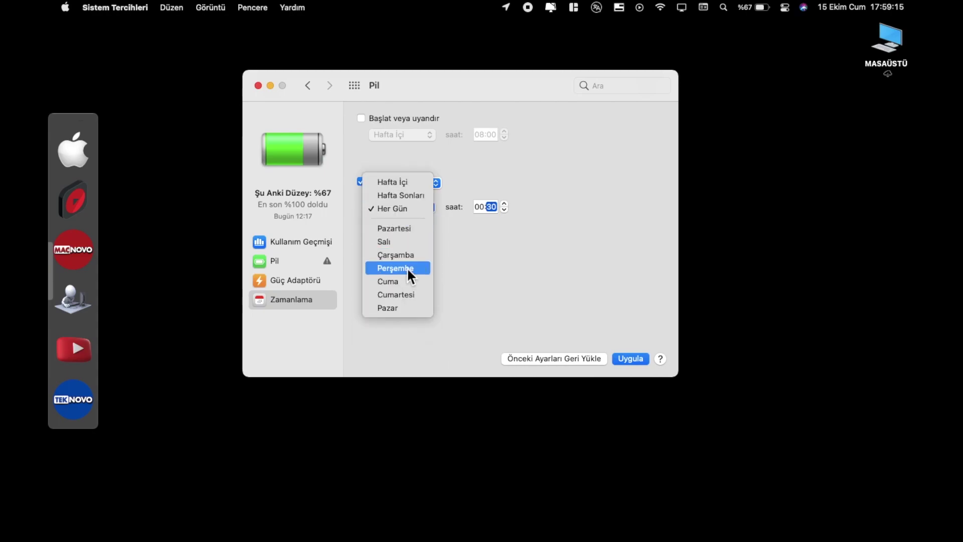
left_click(401, 307)
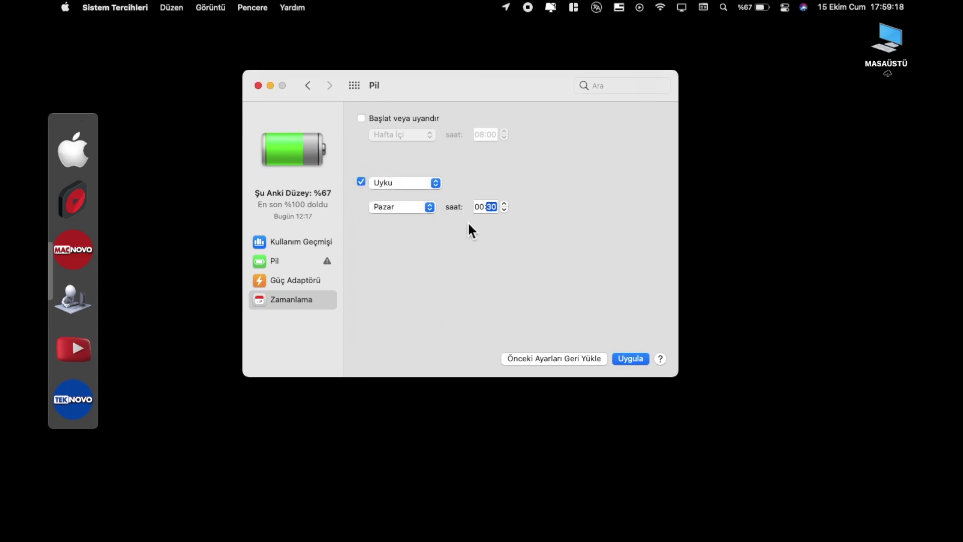
Set the second schedule's time to 00:00, change its action to Sistemi Kapat and apply the changes.
left_click(479, 206)
type("00")
left_click(389, 182)
left_click(404, 210)
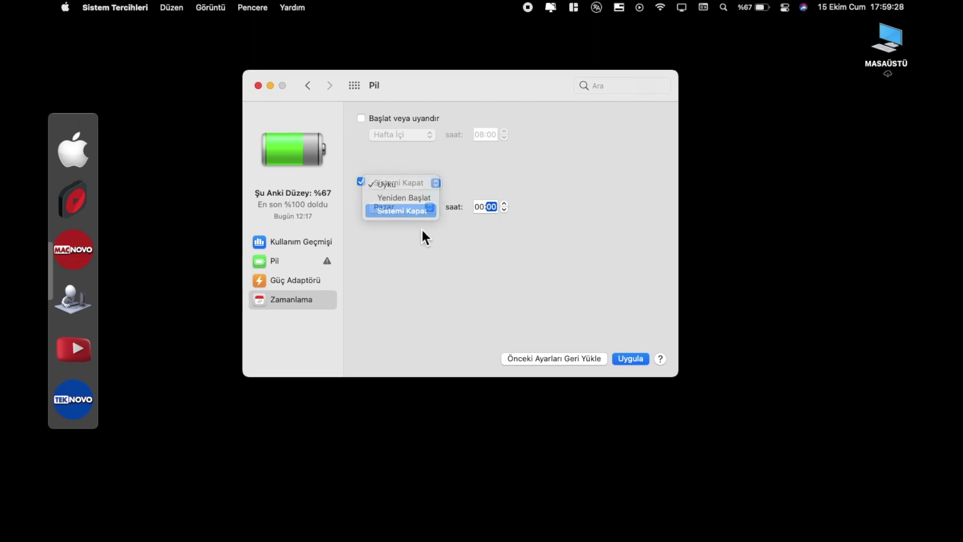
left_click(645, 361)
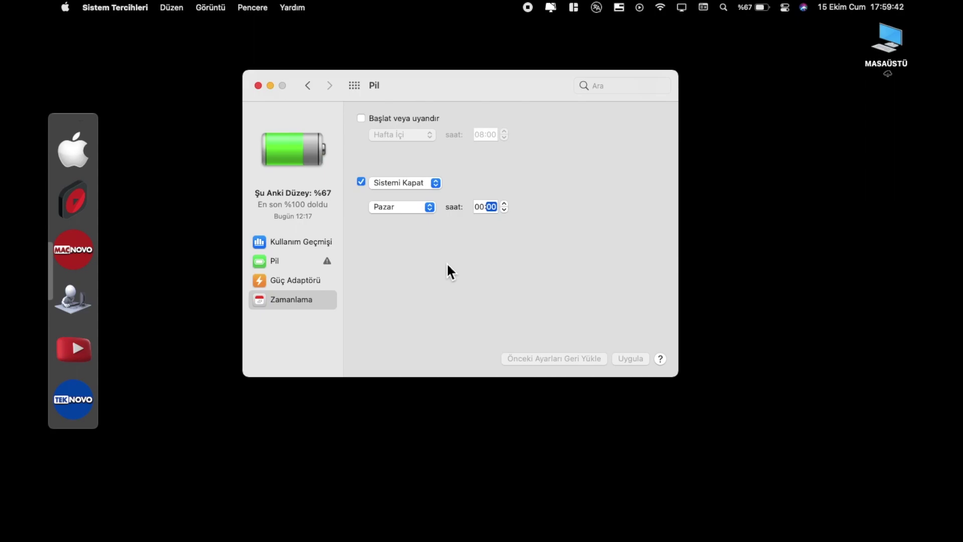
Change the second schedule to Uyku on Cuma at 18:00 and apply it.
left_click(401, 183)
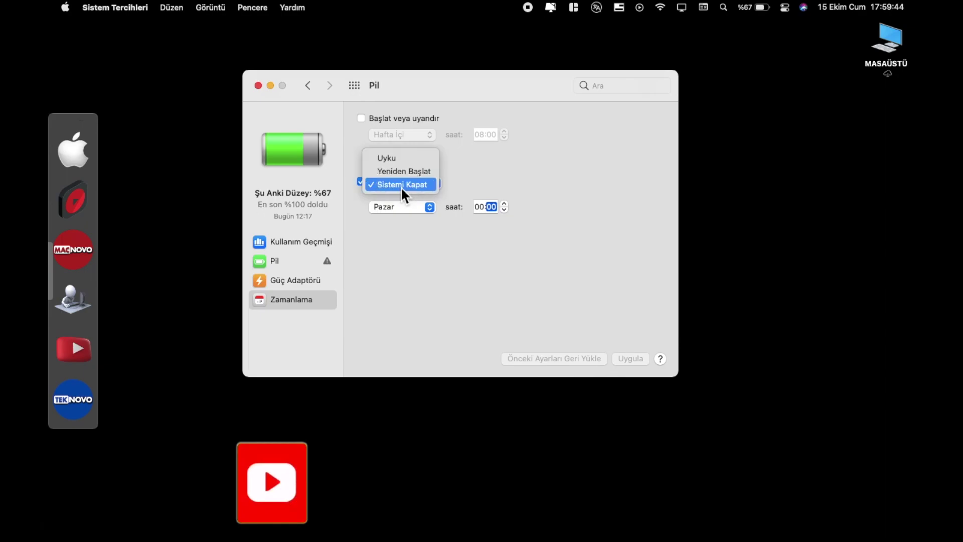
left_click(402, 159)
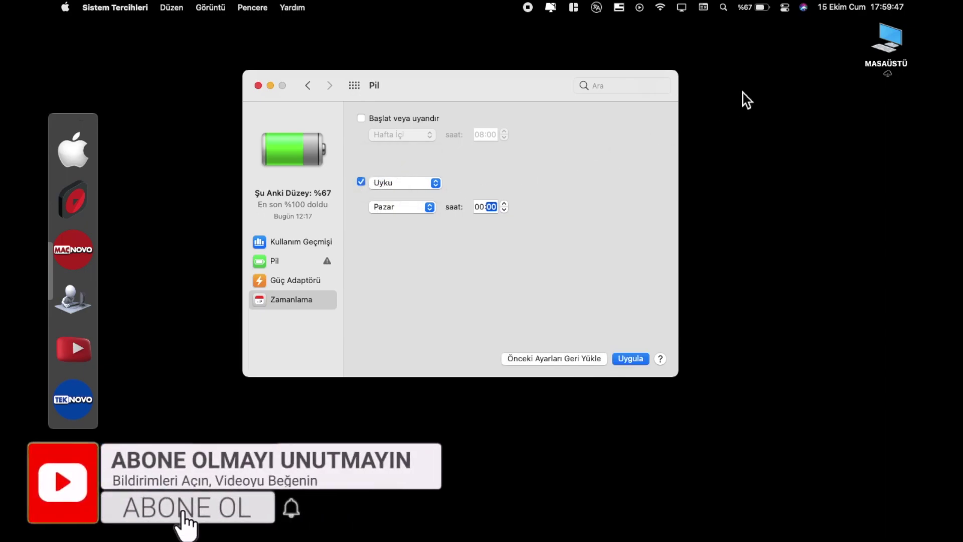
left_click(408, 207)
left_click(397, 187)
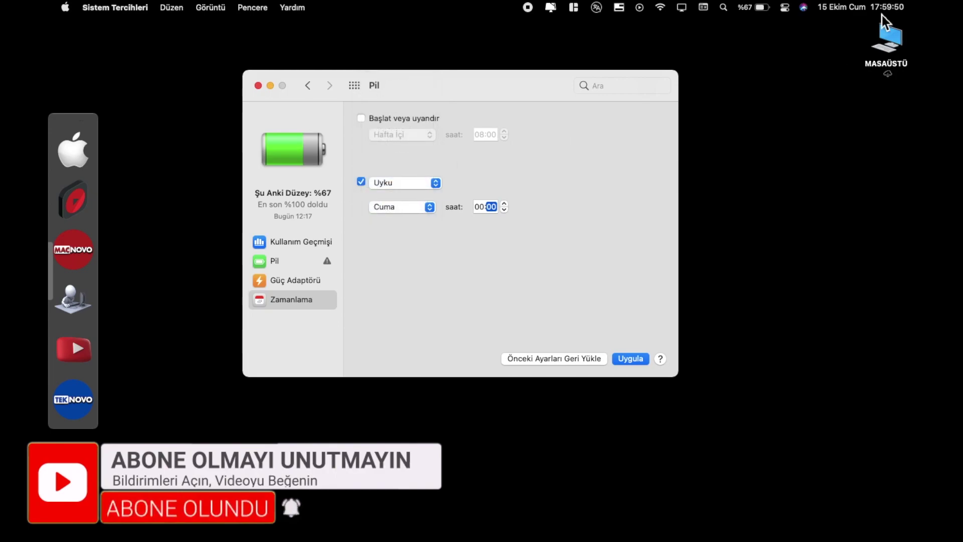
left_click(480, 211)
type("18")
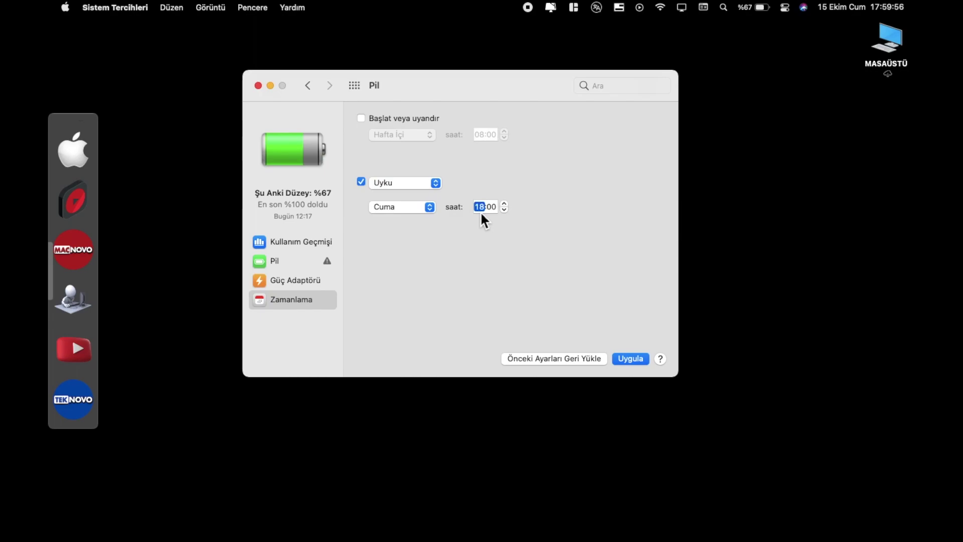
left_click(621, 357)
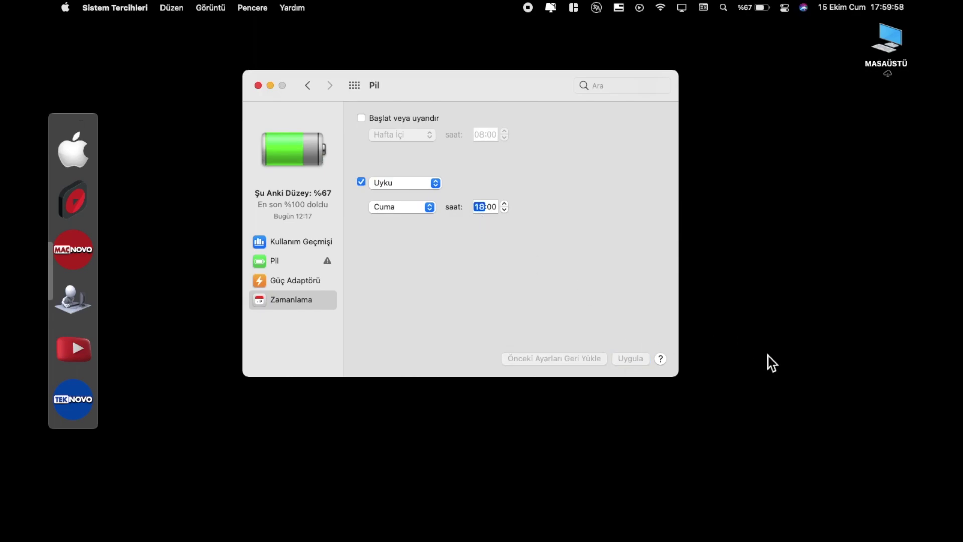
Close the battery preferences and cancel the scheduled automatic sleep in its countdown dialog.
left_click(258, 86)
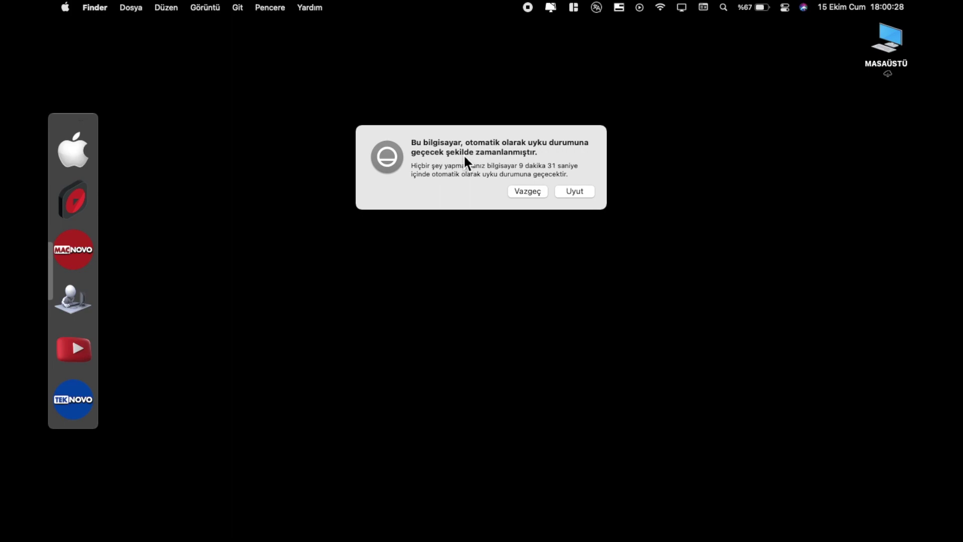
left_click(534, 193)
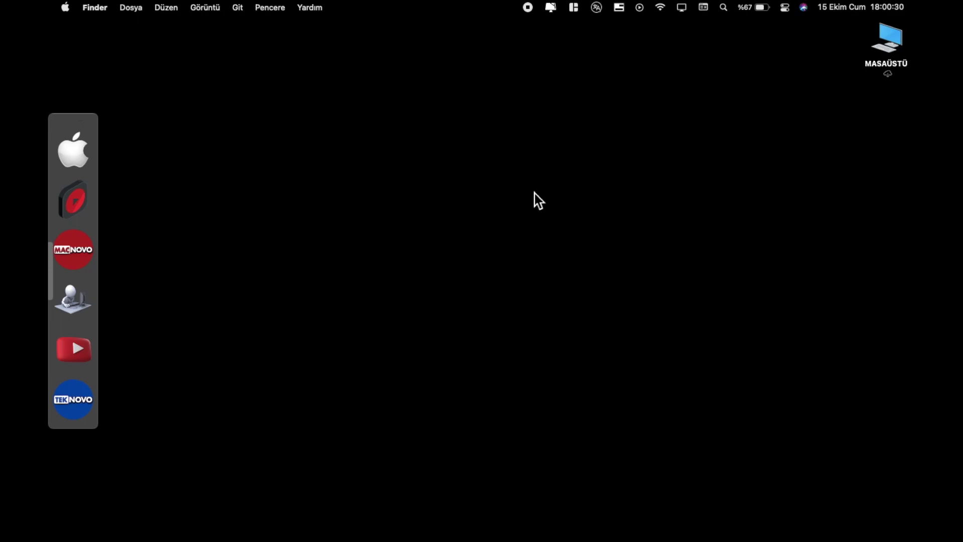
Reopen the Zamanlama battery settings, change the Uyku schedule to Sistemi Kapat at 18:01, apply it and close the window.
left_click(760, 7)
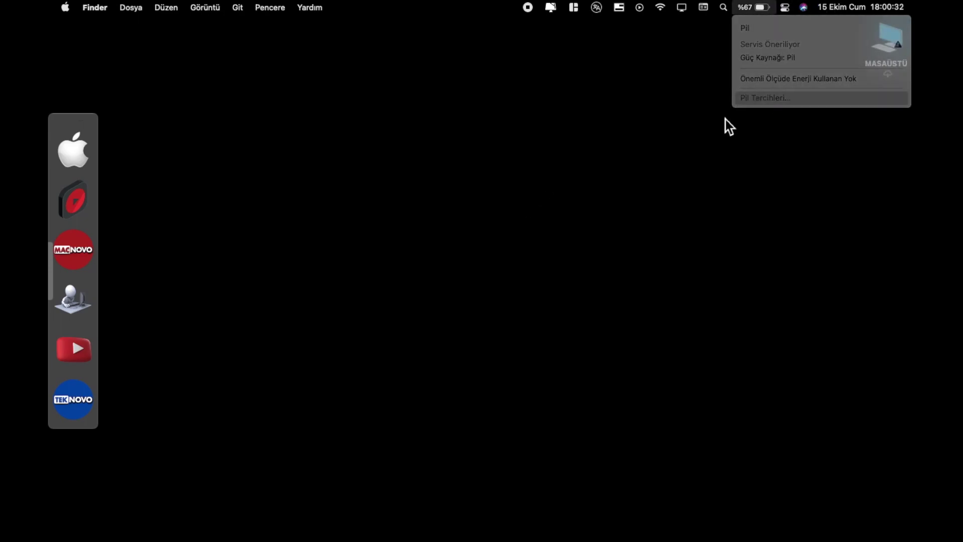
left_click(305, 303)
left_click(410, 173)
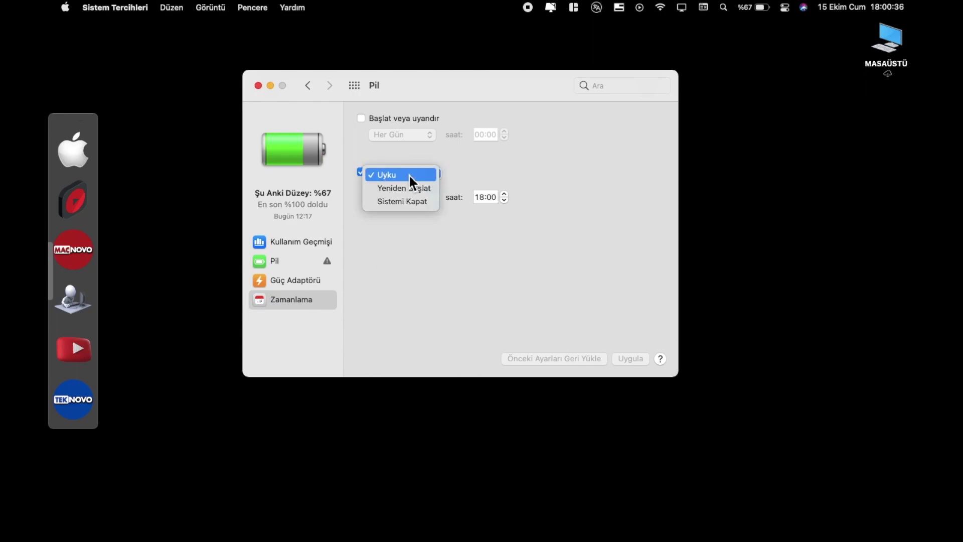
left_click(407, 201)
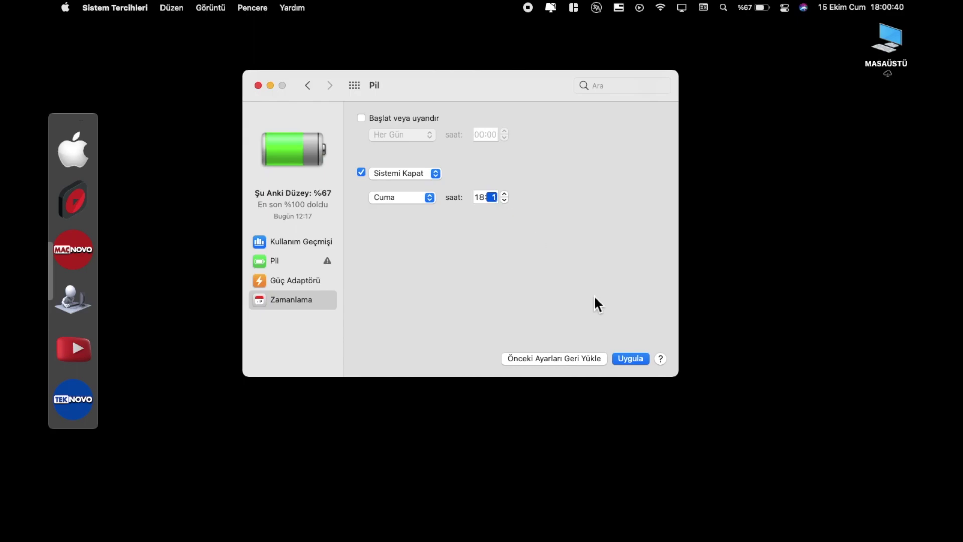
type("1")
left_click(627, 357)
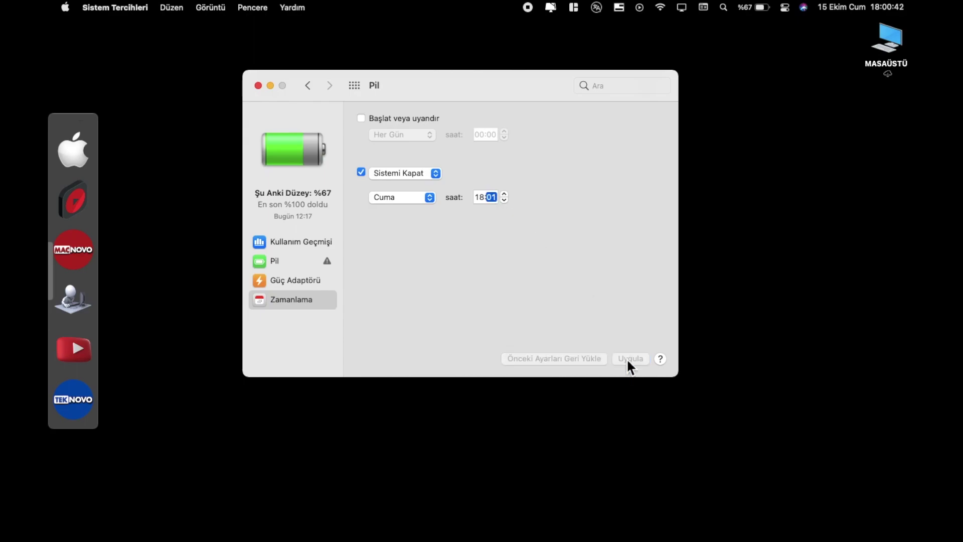
left_click(257, 85)
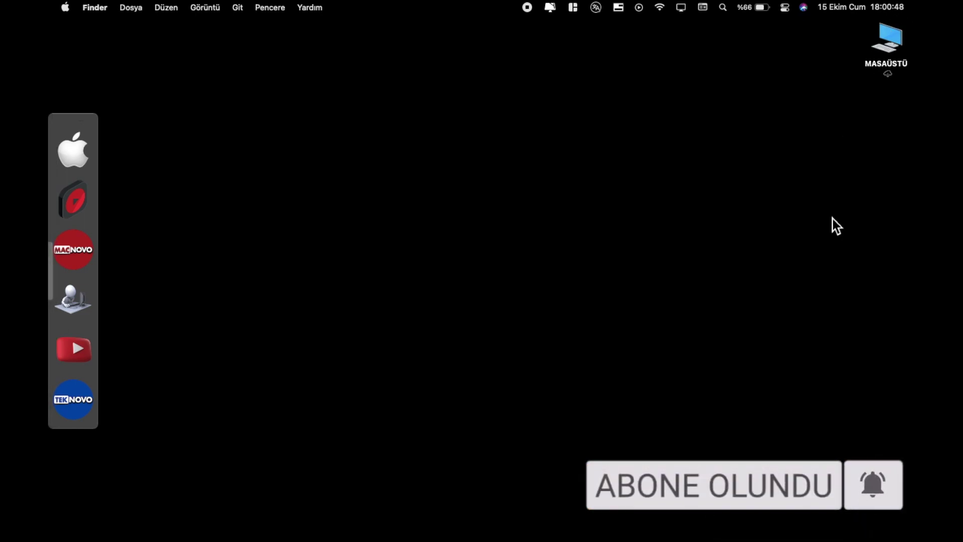
Switch to Safari, reposition the automatic shutdown dialog and cancel the scheduled shutdown.
key("super+Tab")
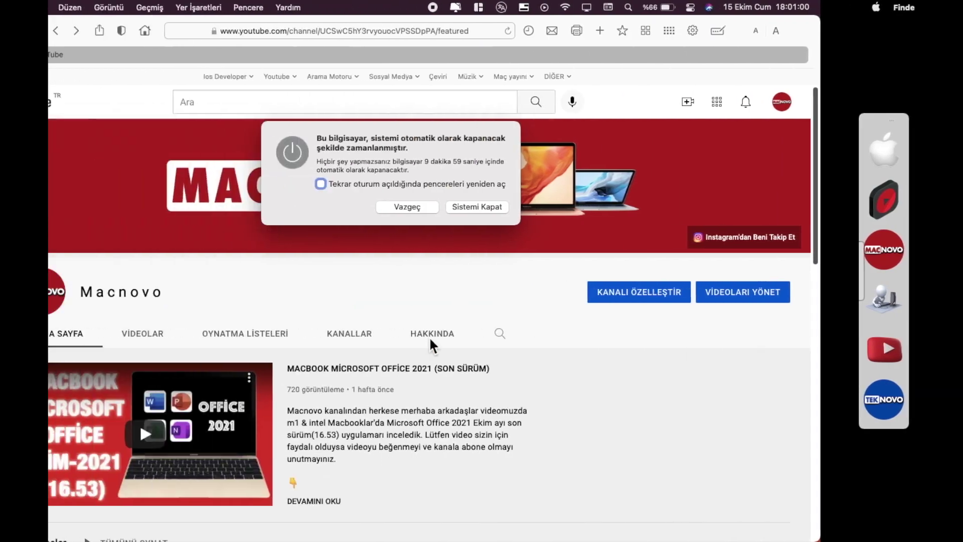
left_click_drag(441, 151, 480, 194)
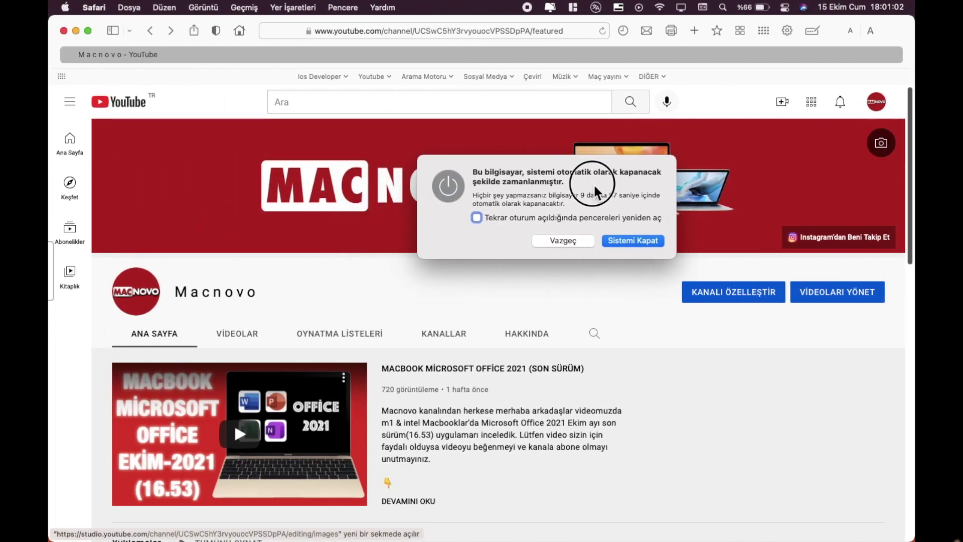
left_click_drag(596, 193, 547, 207)
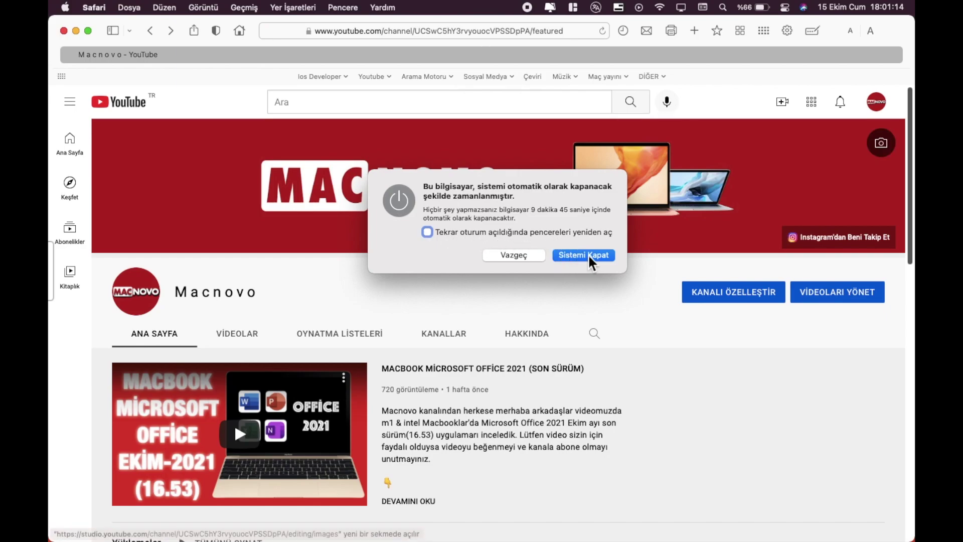
left_click(544, 256)
Return to the Zamanlama battery settings on the desktop, turn off the Sistemi Kapat schedule, apply the change and close the window.
key("ctrl+Right")
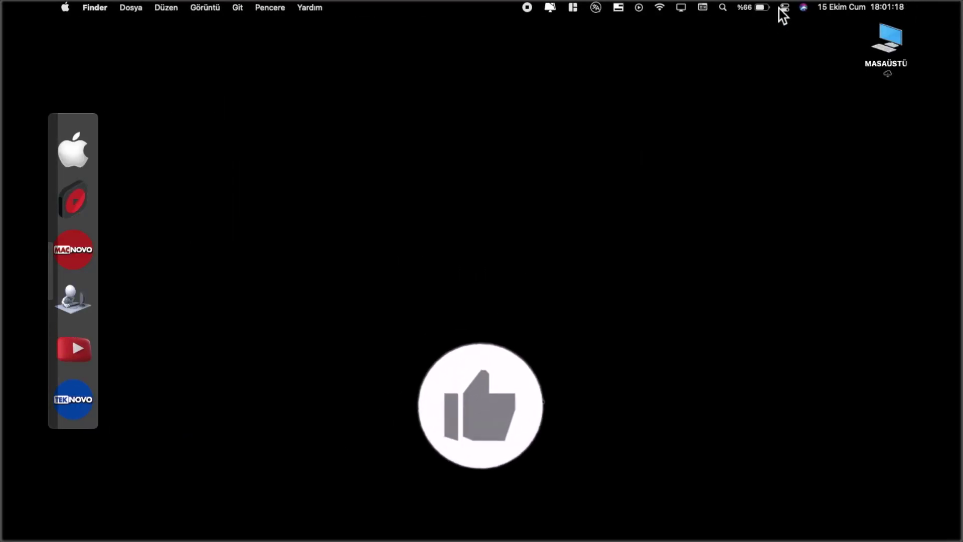
left_click(753, 8)
left_click(785, 98)
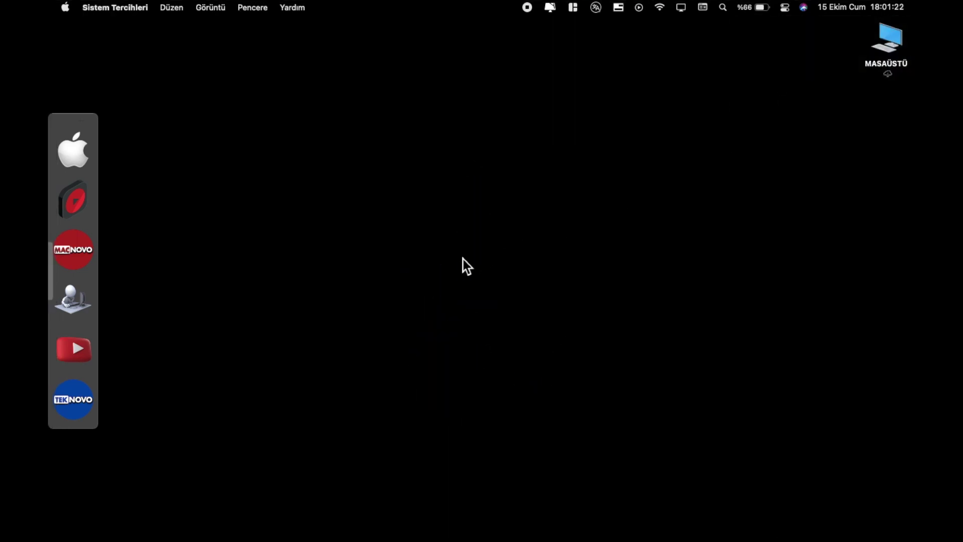
left_click(293, 301)
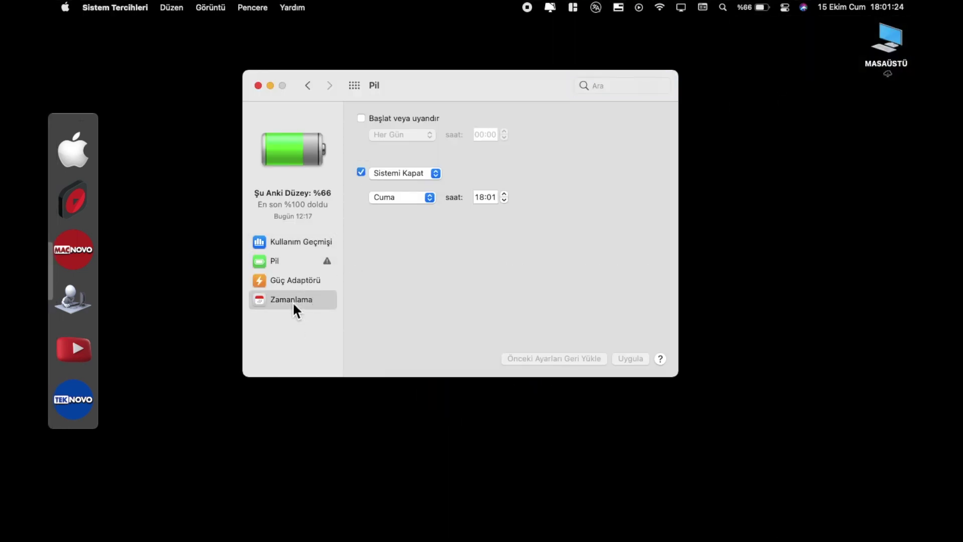
left_click(398, 173)
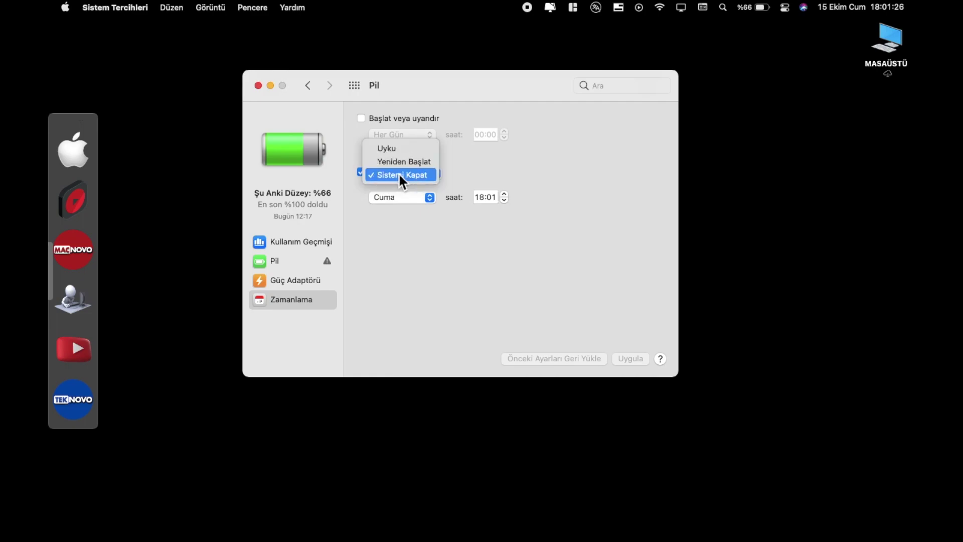
left_click(361, 173)
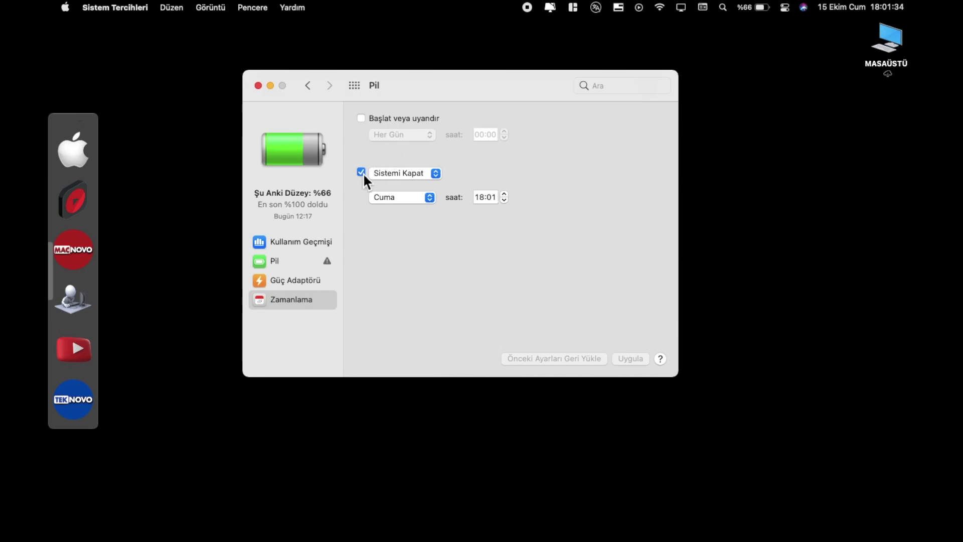
left_click(361, 173)
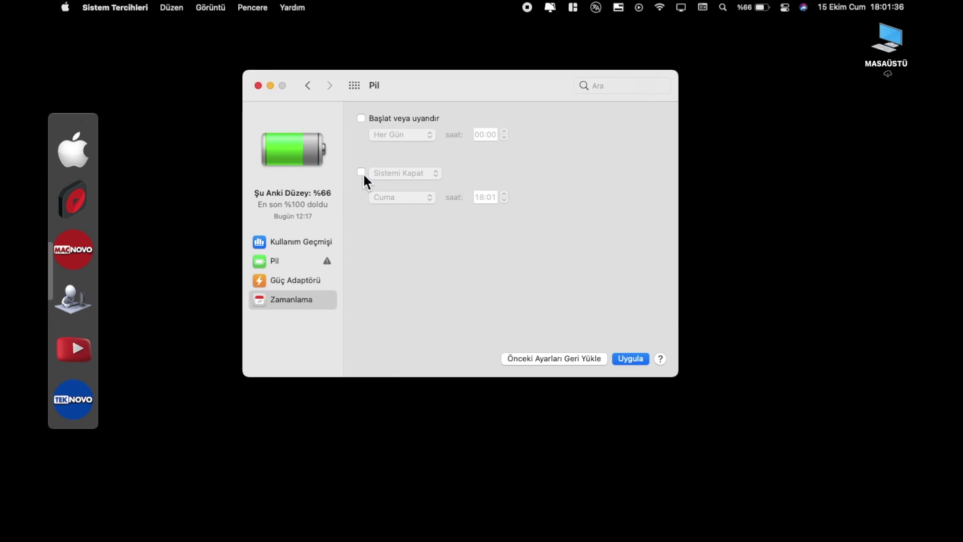
left_click(644, 360)
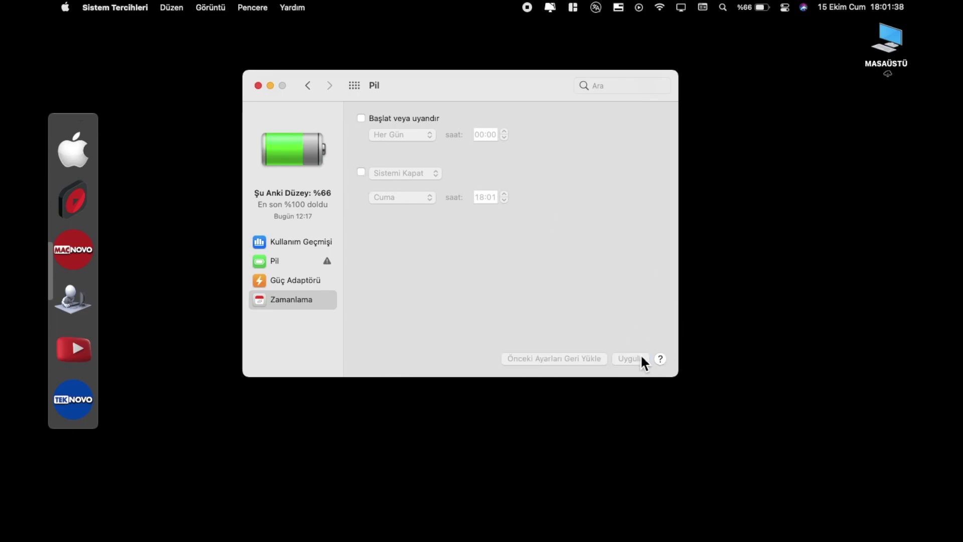
left_click(258, 85)
key("ctrl+Left")
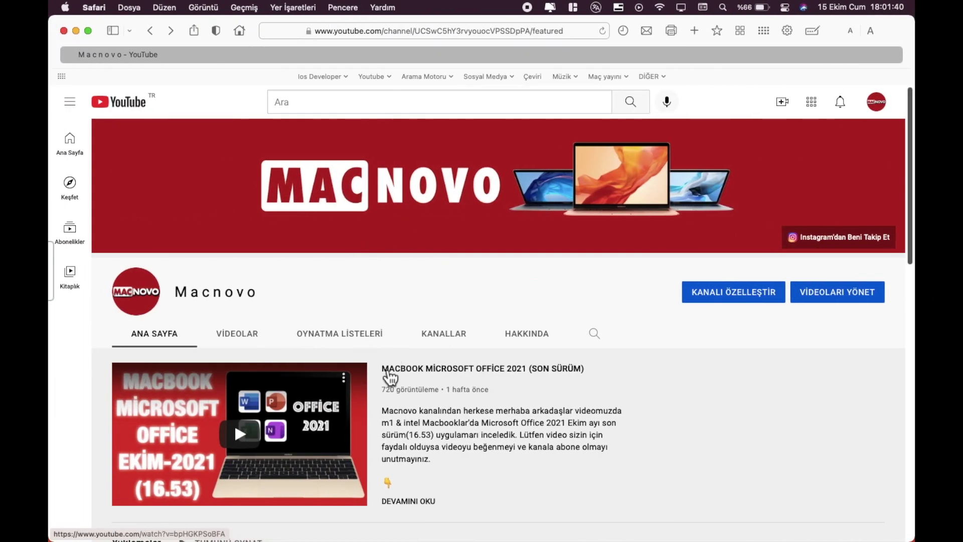
key("ctrl+Right")
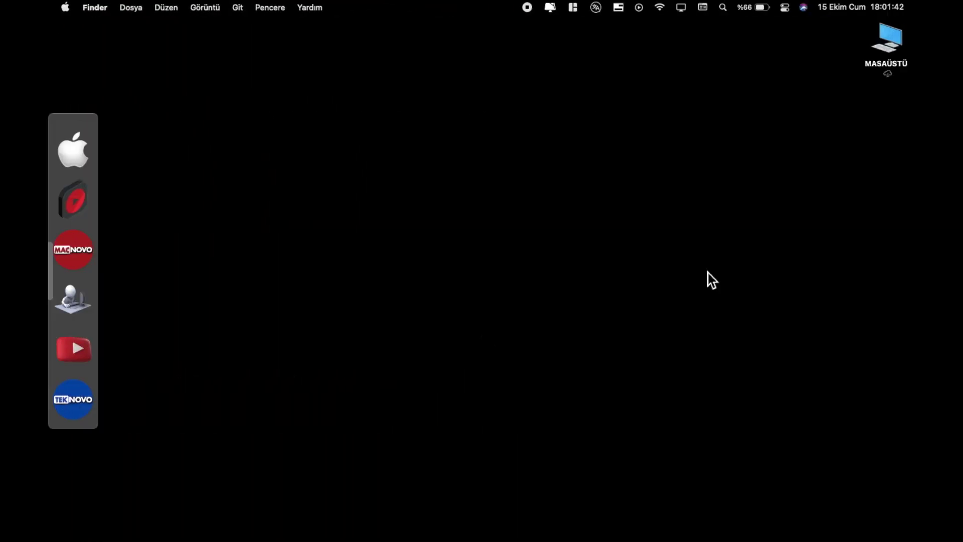